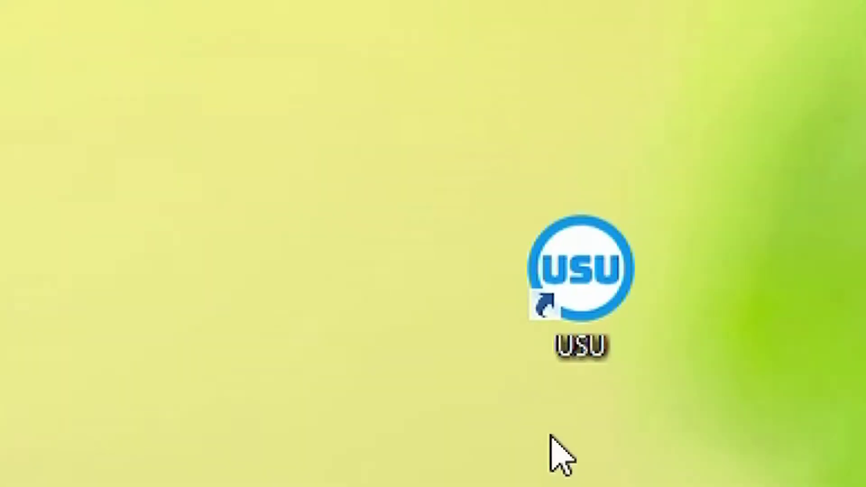
Launch USU and sign in by filling in the user name and the MAIN role.
left_click(581, 271)
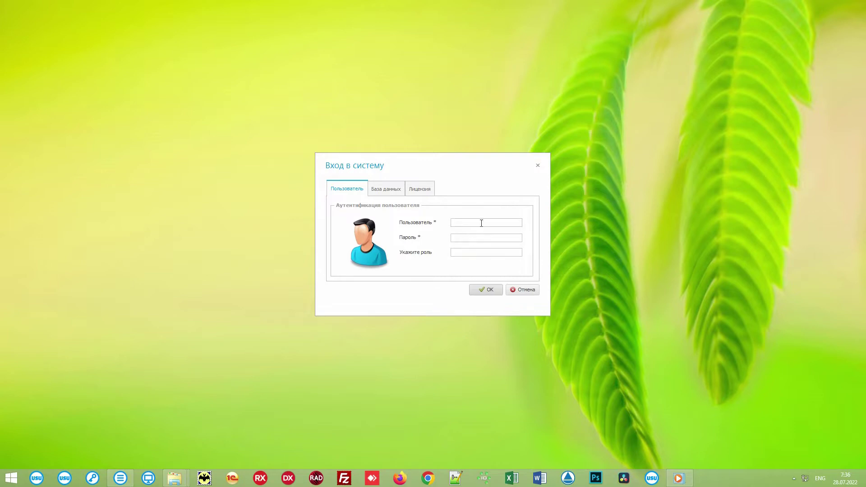
type("NIKOLAY")
type("MAIN")
left_click(490, 290)
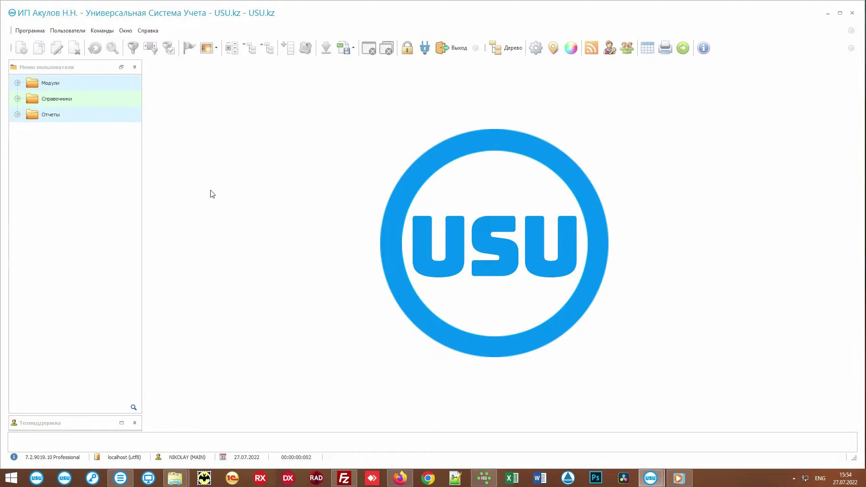
Open the Квалификации directory from the Дистрибьюторы folder of Справочники.
left_click(91, 69)
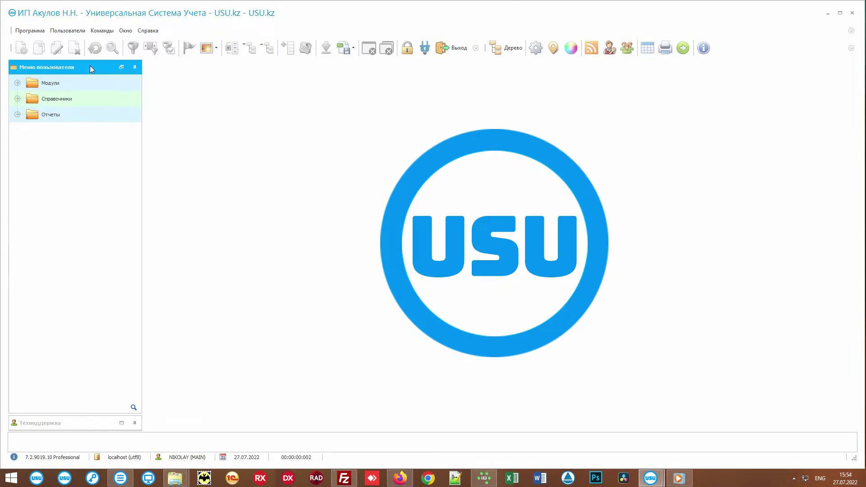
left_click(82, 99)
left_click(80, 114)
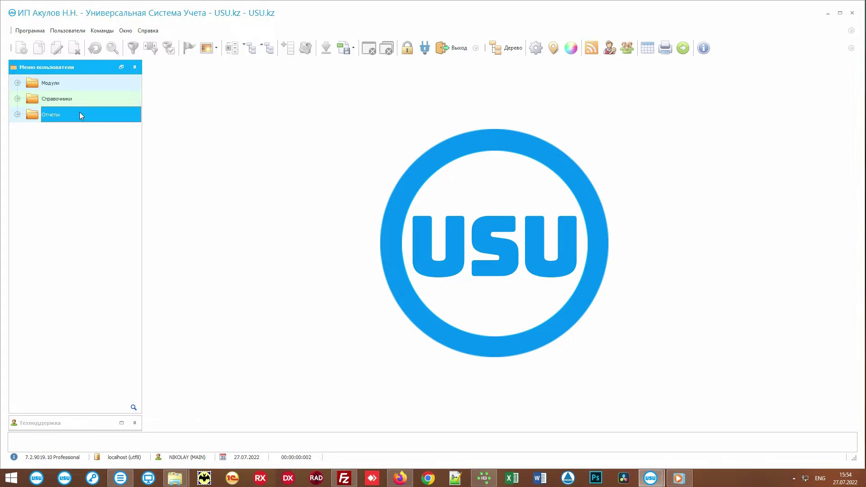
double_click(96, 98)
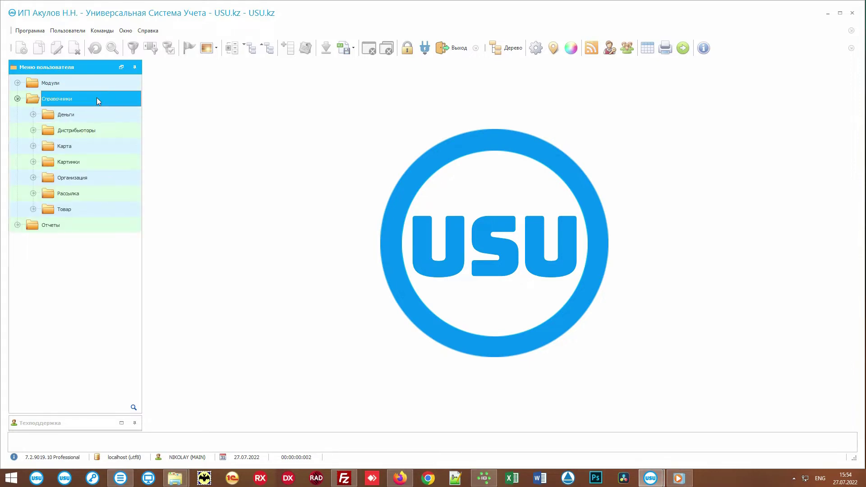
double_click(116, 131)
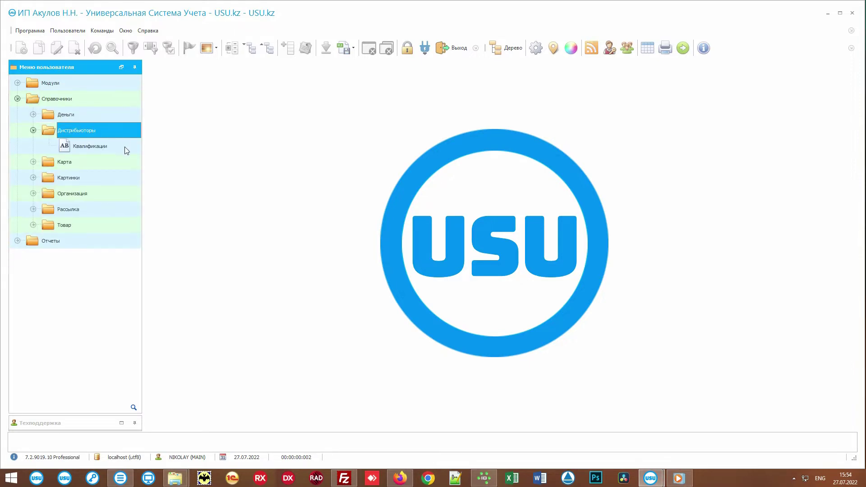
double_click(120, 148)
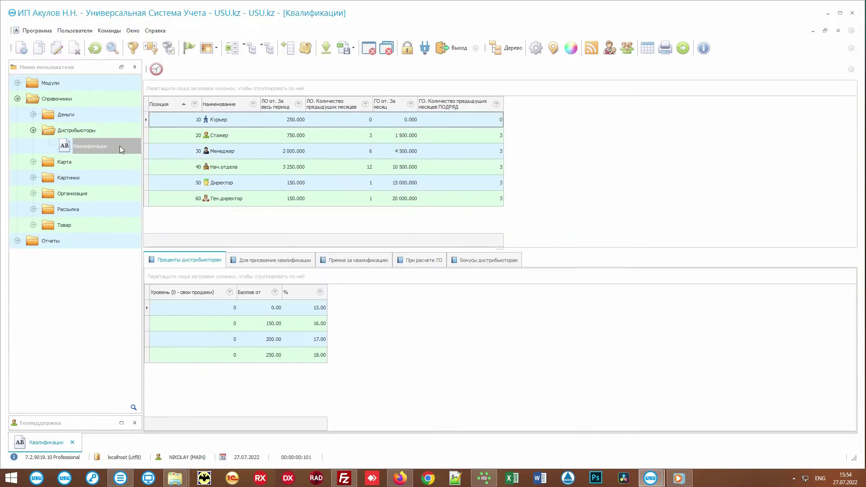
Go through the qualifications one by one from Курьер to Ген.директор.
left_click(244, 121)
left_click(243, 135)
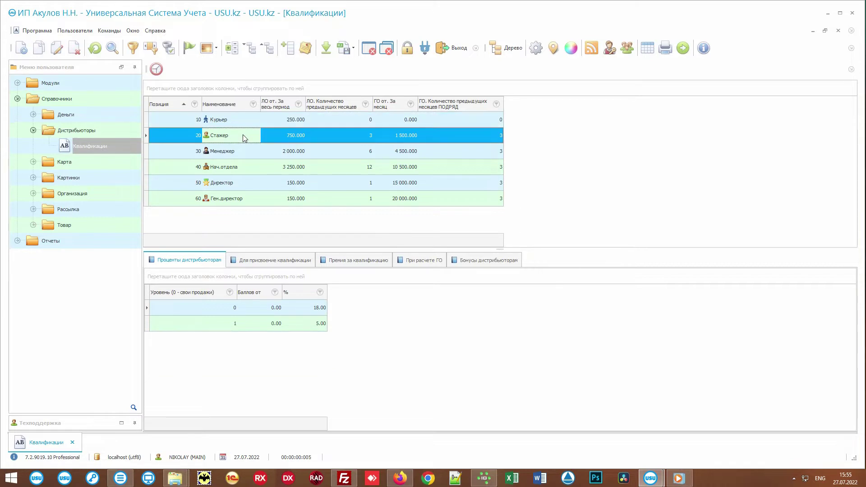
left_click(245, 152)
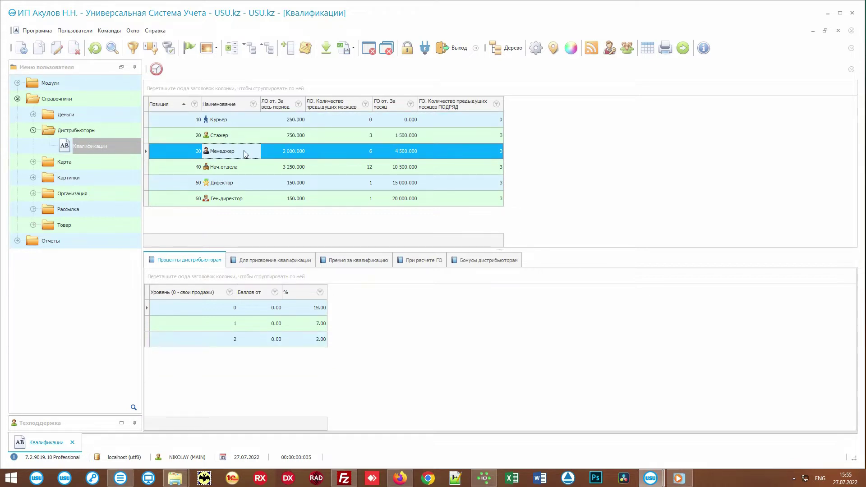
left_click(245, 168)
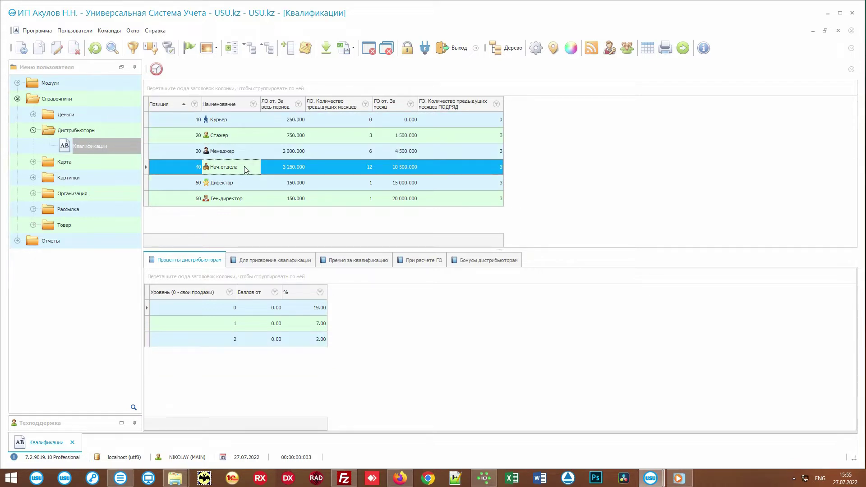
left_click(244, 182)
left_click(246, 199)
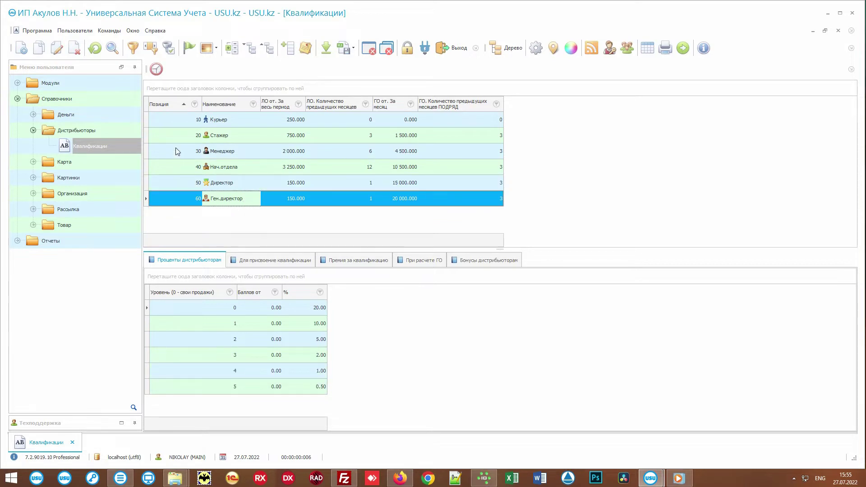
Compare the position numbers with the names of the Курьер, Стажер, Менеджер and Нач.отдела qualifications.
left_click(177, 123)
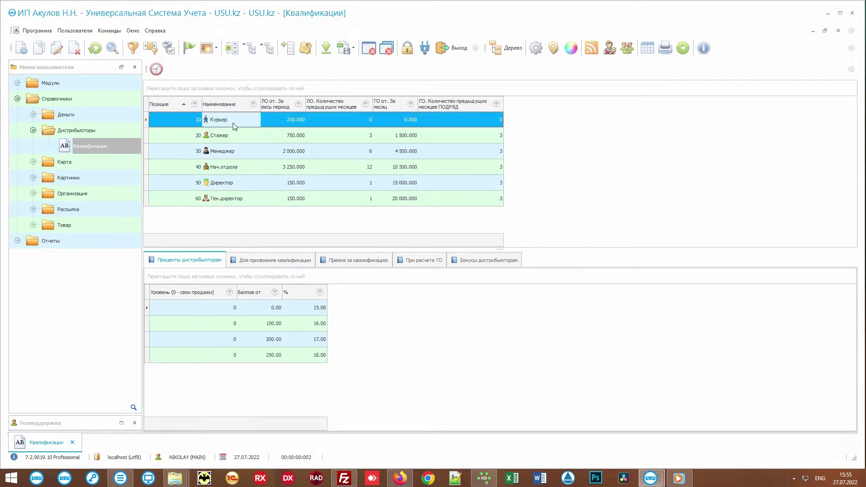
left_click(183, 139)
left_click(239, 135)
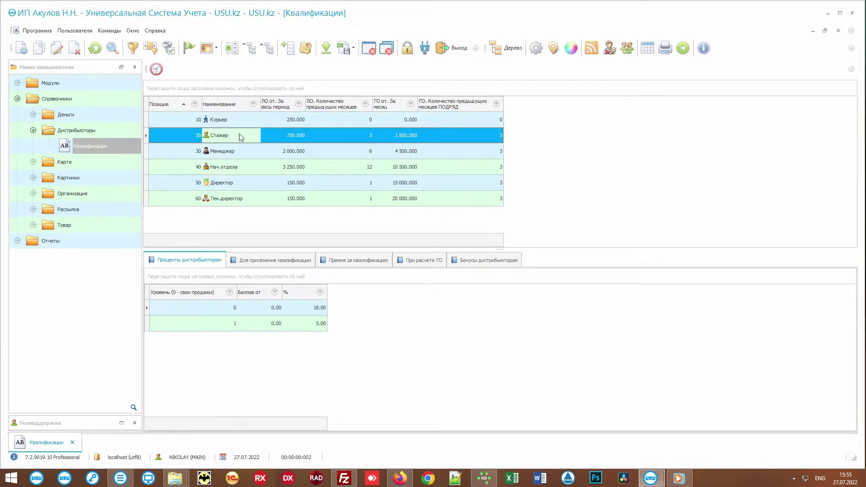
left_click(183, 151)
left_click(234, 152)
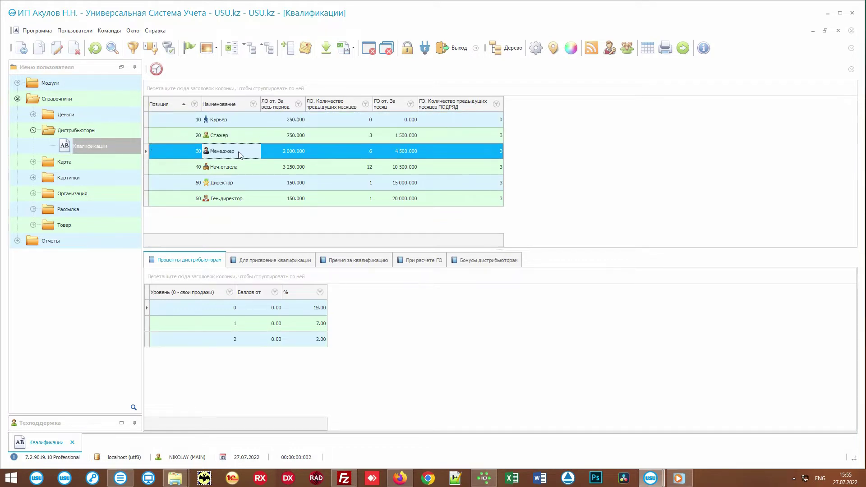
left_click(185, 168)
left_click(226, 166)
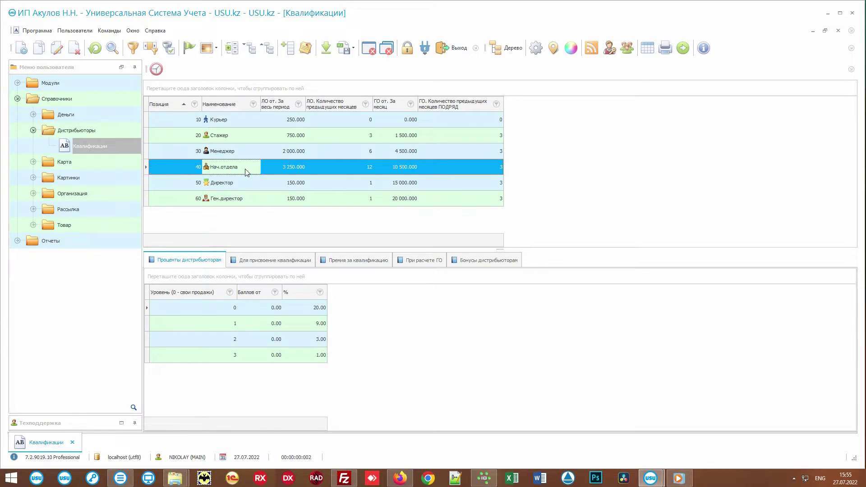
Assign a red heart picture from the Нравится group to the Курьер qualification.
left_click(244, 118)
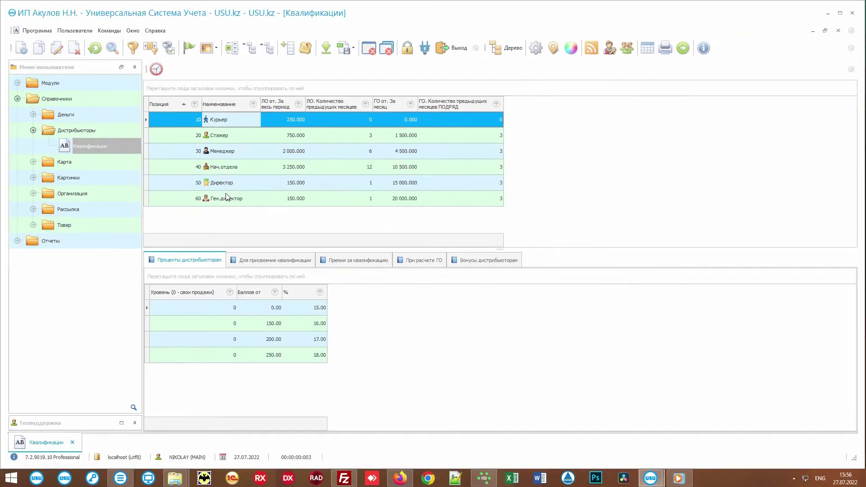
right_click(439, 380)
mouse_move(337, 256)
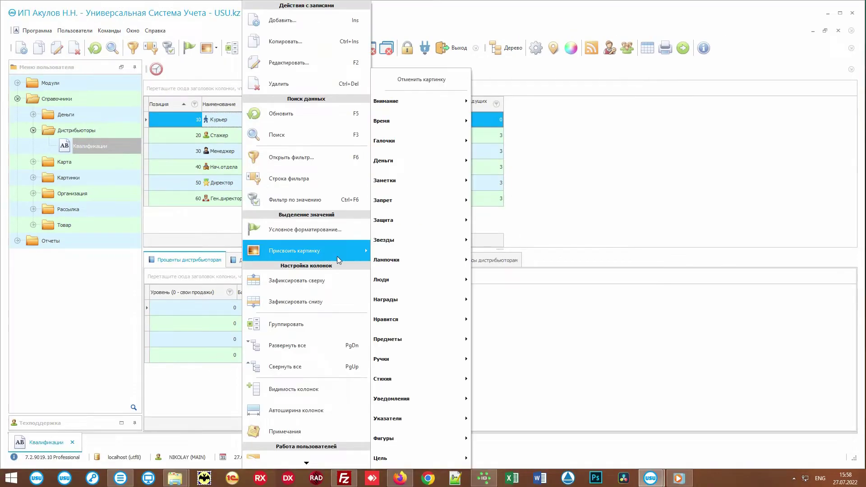
left_click(406, 277)
left_click(400, 296)
left_click(399, 361)
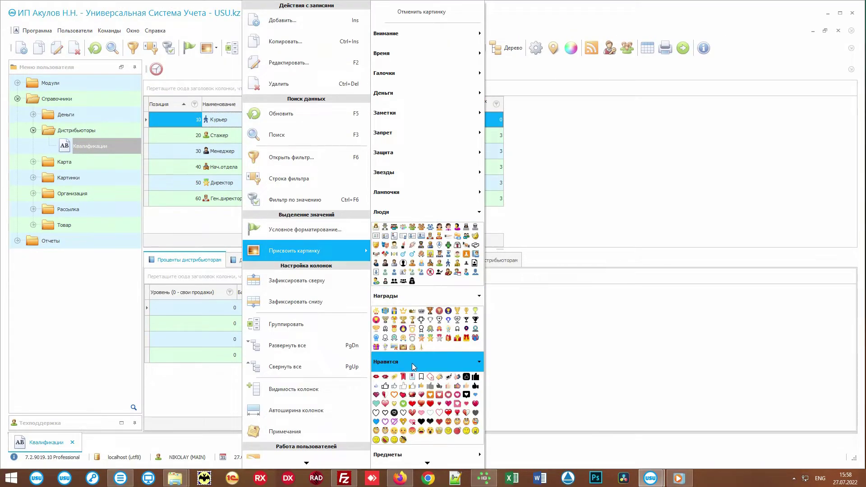
left_click(430, 403)
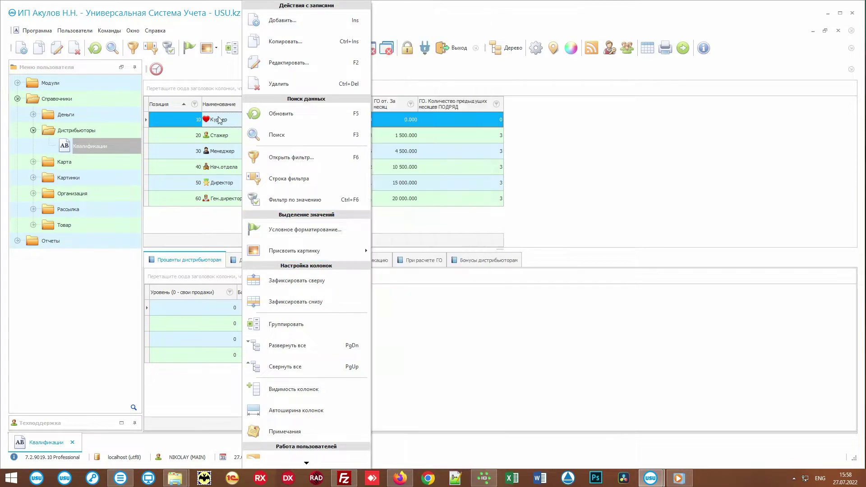
Try several other pictures from the Награды and Люди groups on the Курьер qualification.
mouse_move(339, 256)
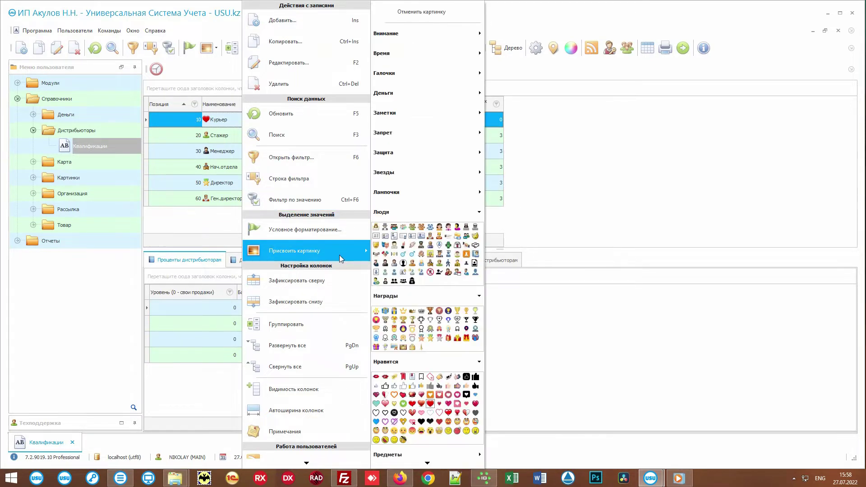
left_click(421, 337)
left_click(403, 319)
left_click(403, 263)
left_click(412, 254)
left_click(385, 227)
left_click(234, 119)
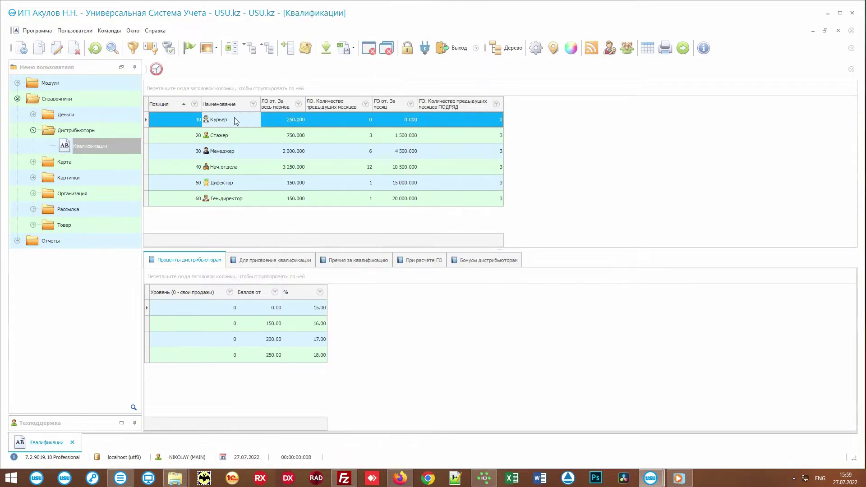
Assign the walking person picture from the Люди group to the Курьер qualification.
right_click(234, 120)
mouse_move(346, 250)
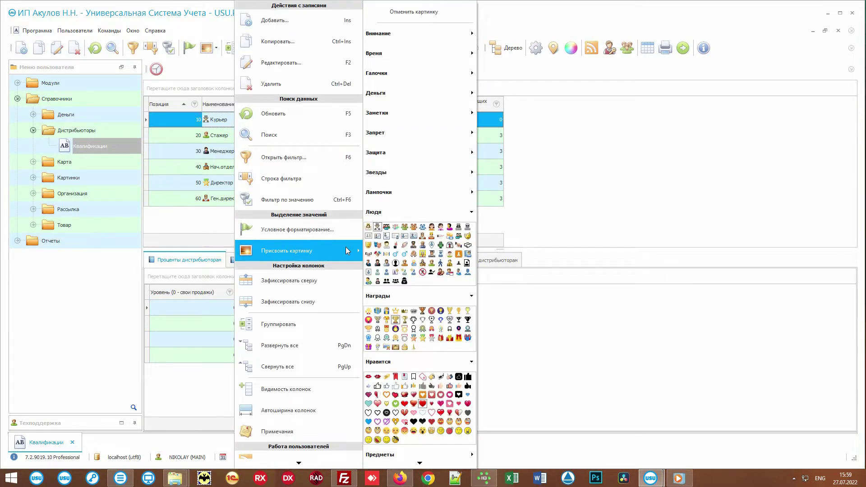
left_click(441, 264)
left_click(231, 118)
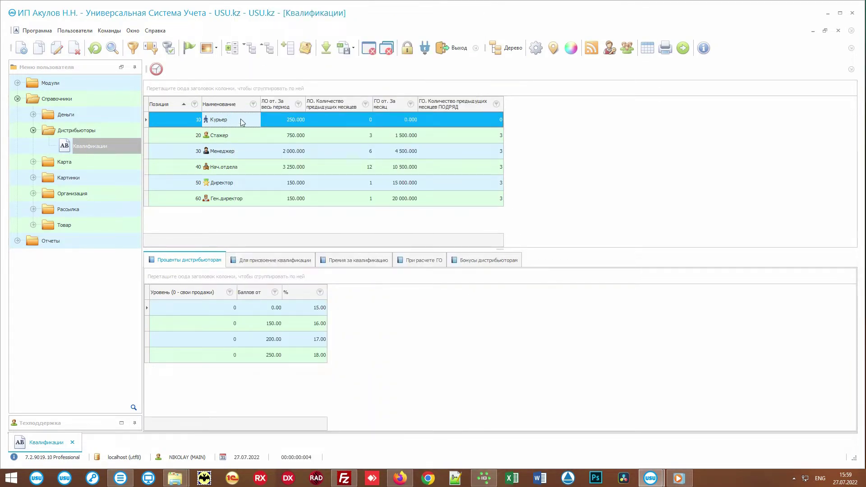
Examine the distributor percentages of the Ген.директор qualification for levels 0, 1 and 2.
left_click(252, 203)
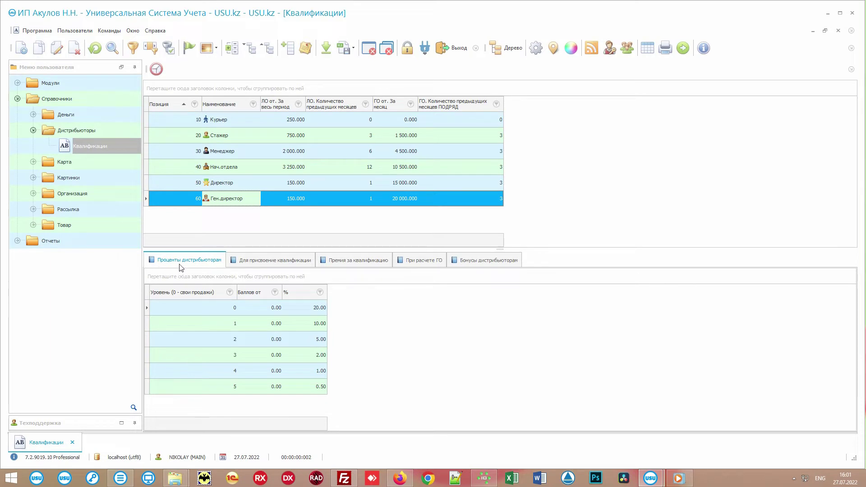
left_click(221, 309)
left_click(293, 309)
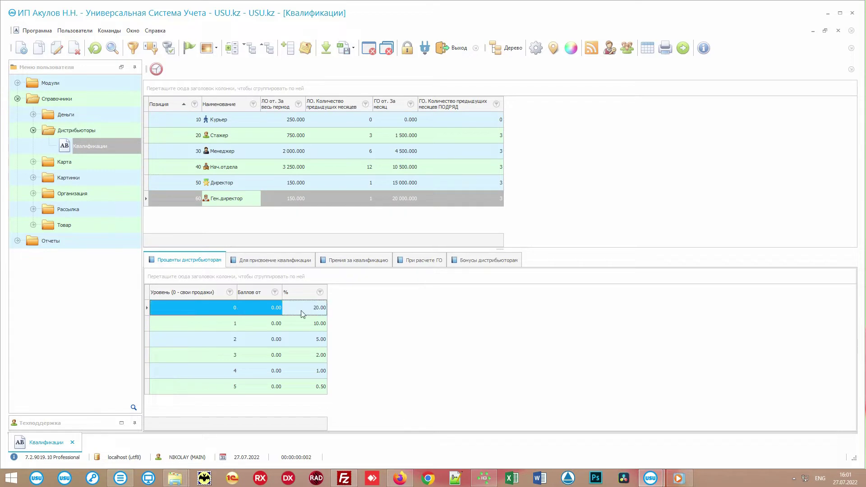
left_click(215, 326)
left_click(298, 322)
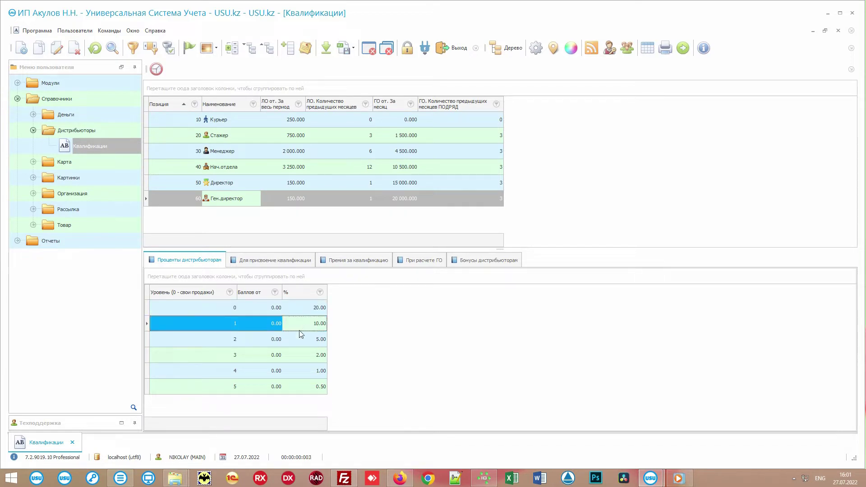
left_click(226, 345)
left_click(309, 339)
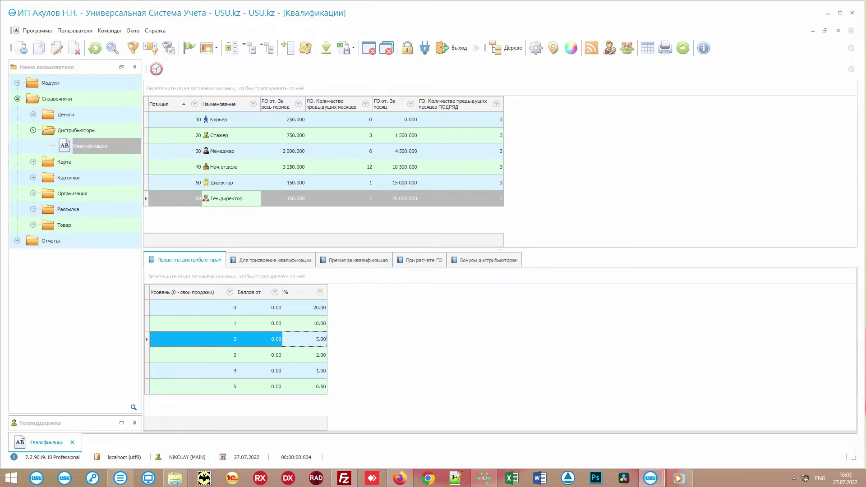
Examine the distributor percentages by level for the Стажер and Менеджер qualifications.
left_click(242, 136)
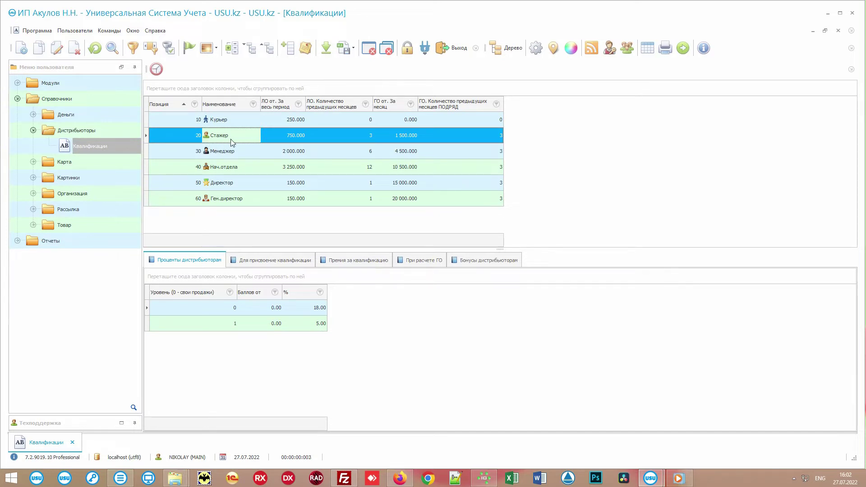
left_click(299, 308)
left_click(211, 305)
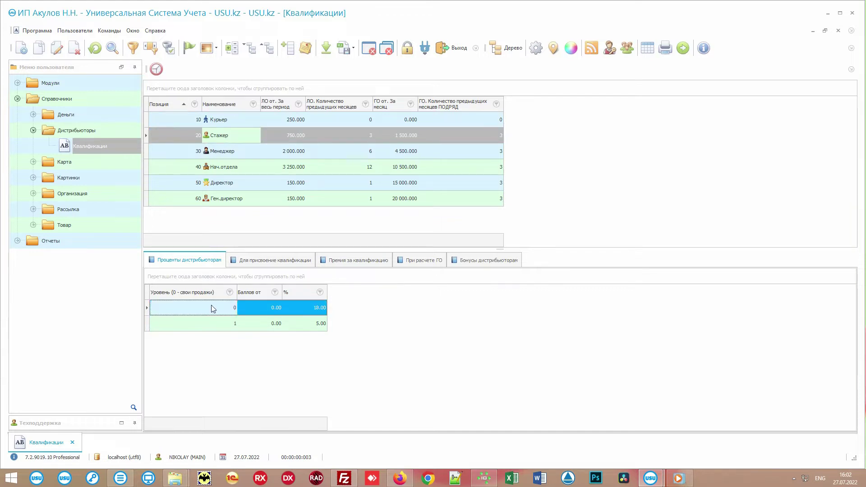
left_click(309, 329)
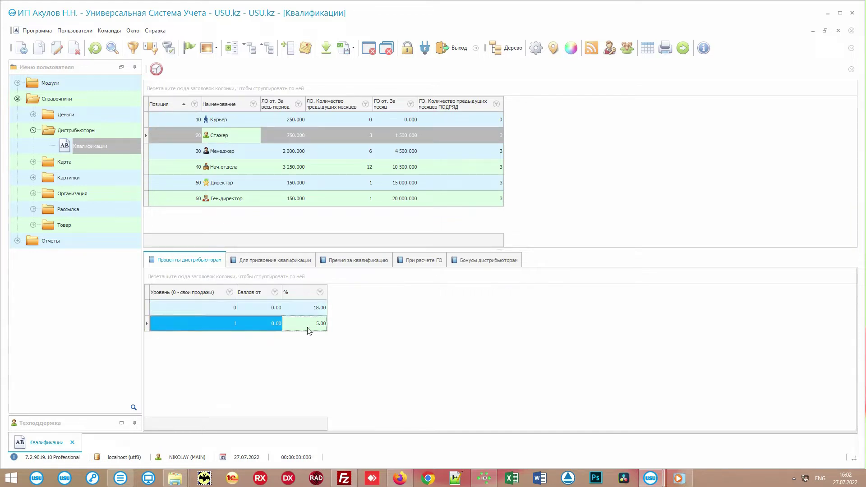
left_click(213, 323)
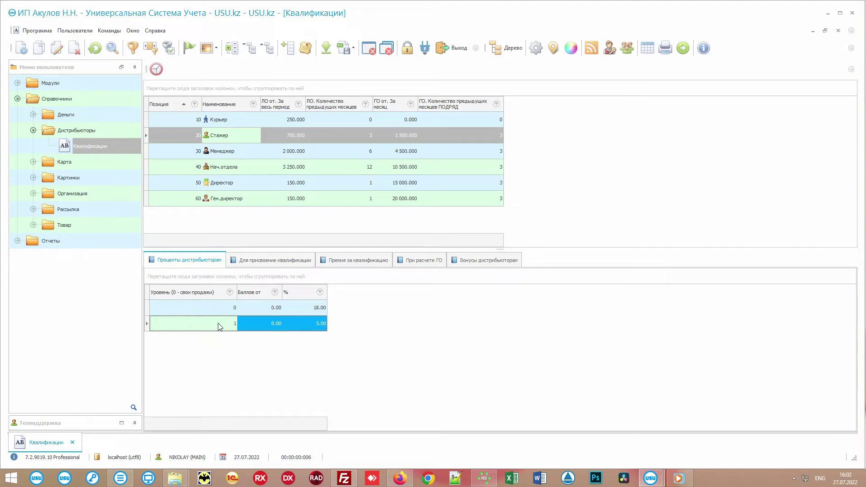
left_click(253, 153)
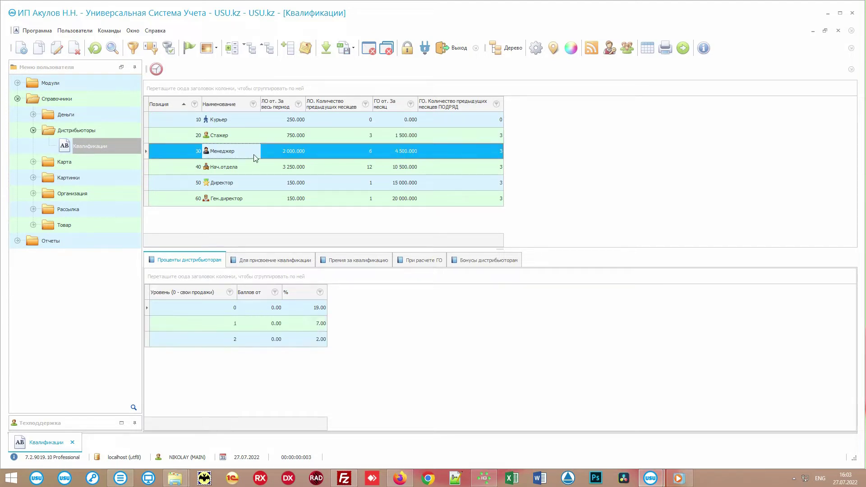
left_click(300, 340)
left_click(216, 339)
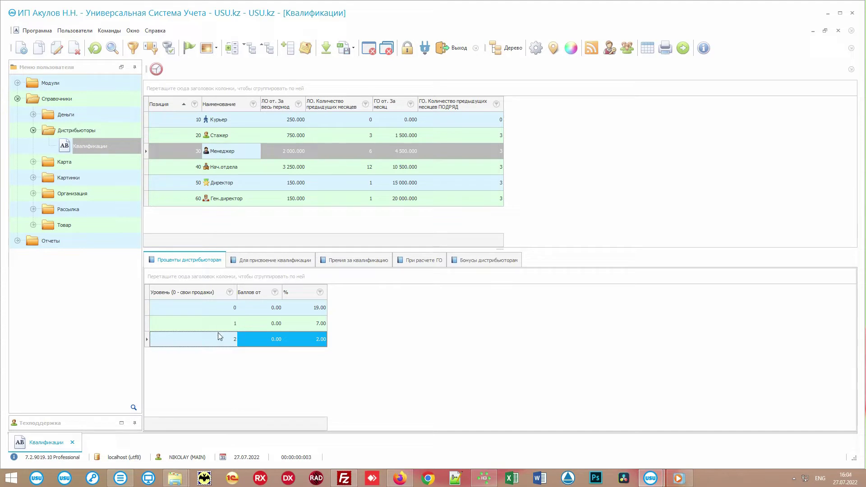
Examine how the Курьер qualification's level 0 distributor percentages depend on the points thresholds.
left_click(235, 120)
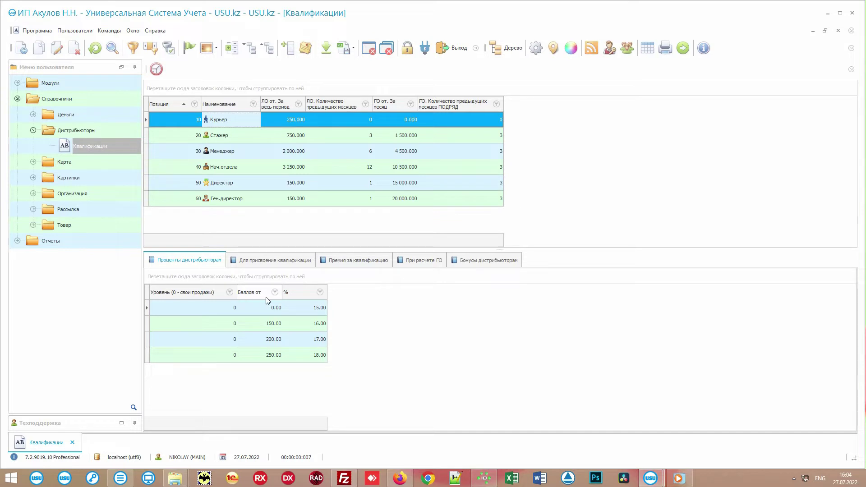
left_click(305, 311)
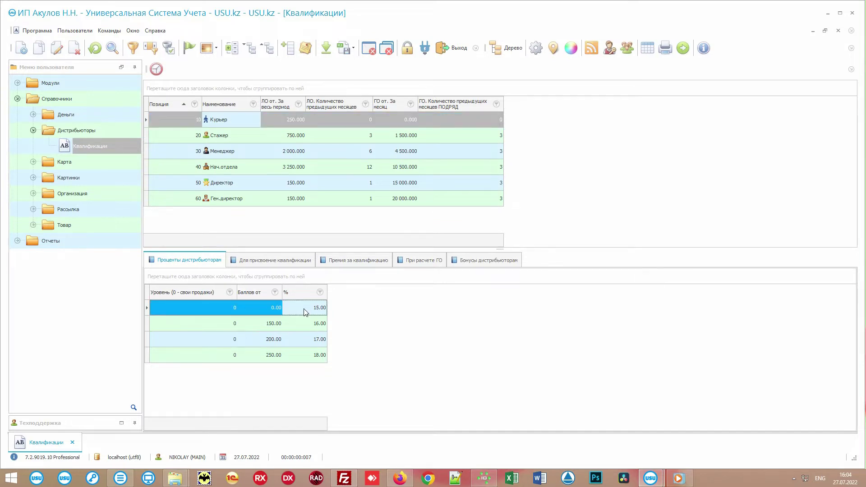
left_click(309, 356)
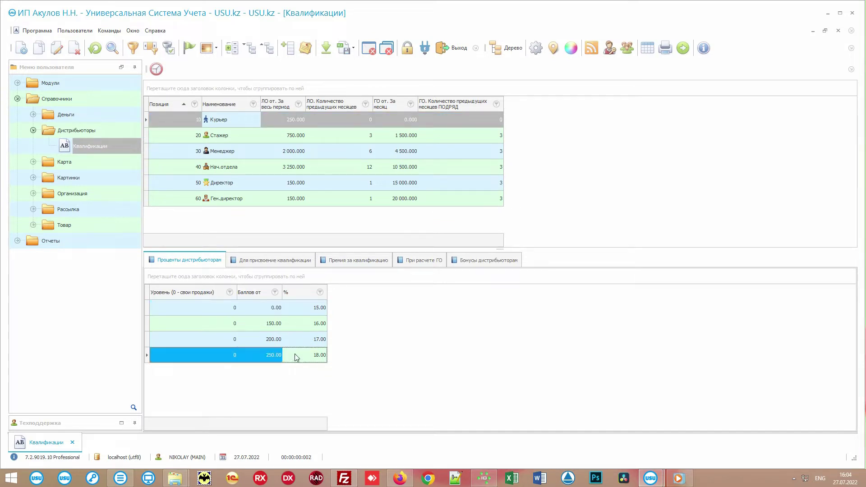
left_click(254, 355)
left_click(303, 338)
left_click(301, 323)
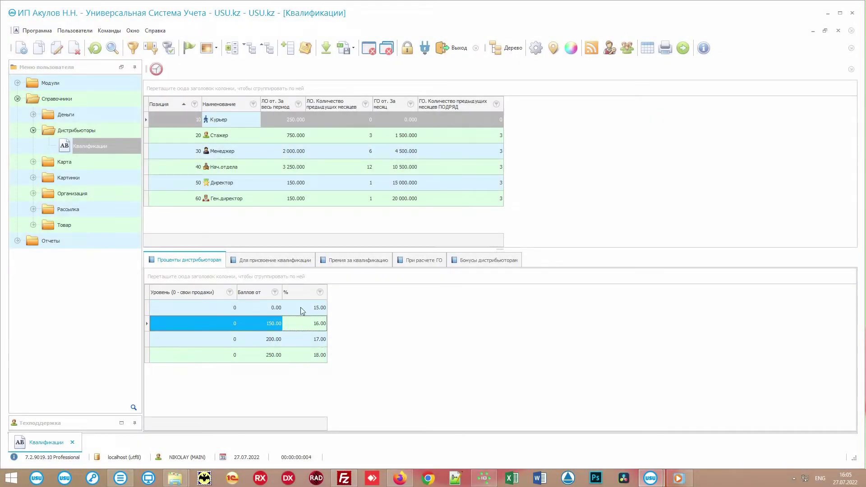
left_click(301, 311)
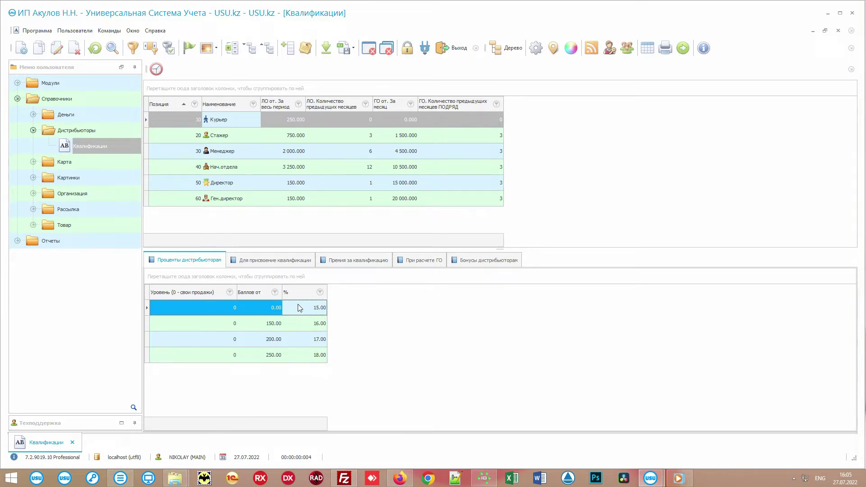
Review the personal volume (ЛО) requirements of the Курьер and Стажер qualifications, including the Стажер number of previous months.
left_click(240, 119)
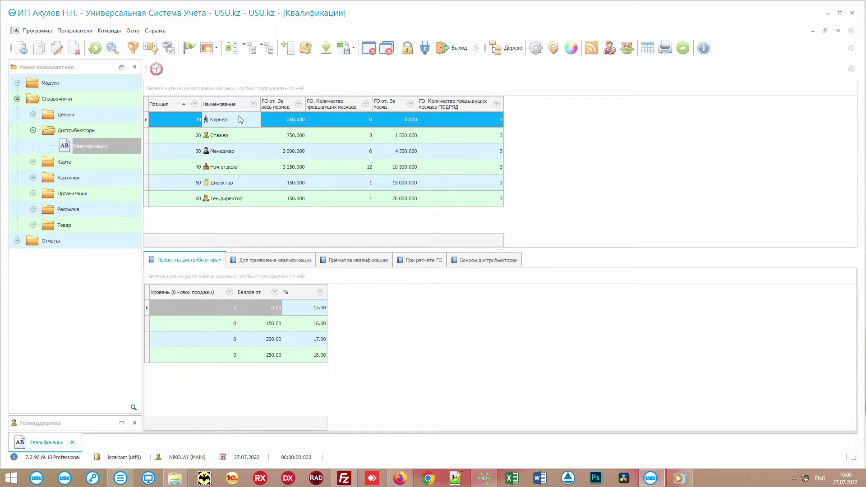
left_click(242, 132)
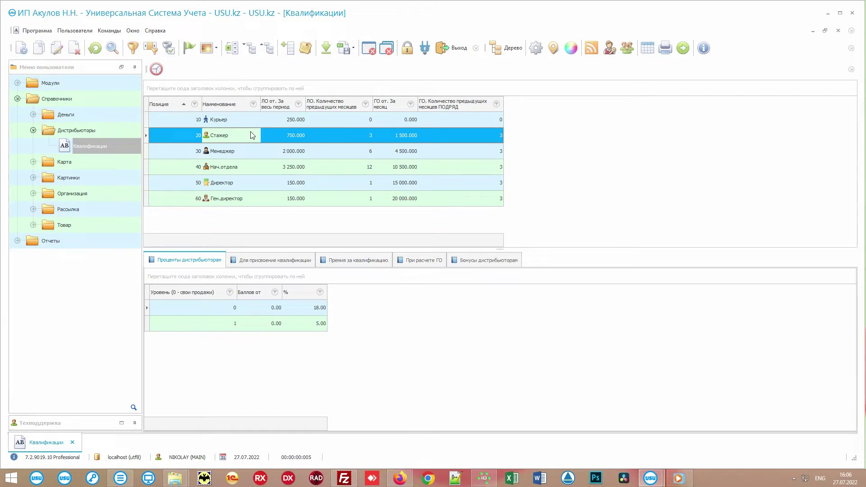
left_click(268, 133)
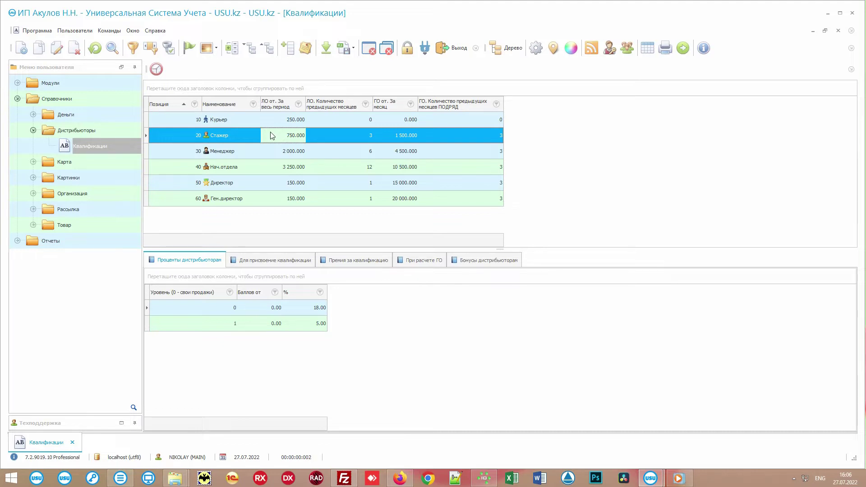
left_click(349, 133)
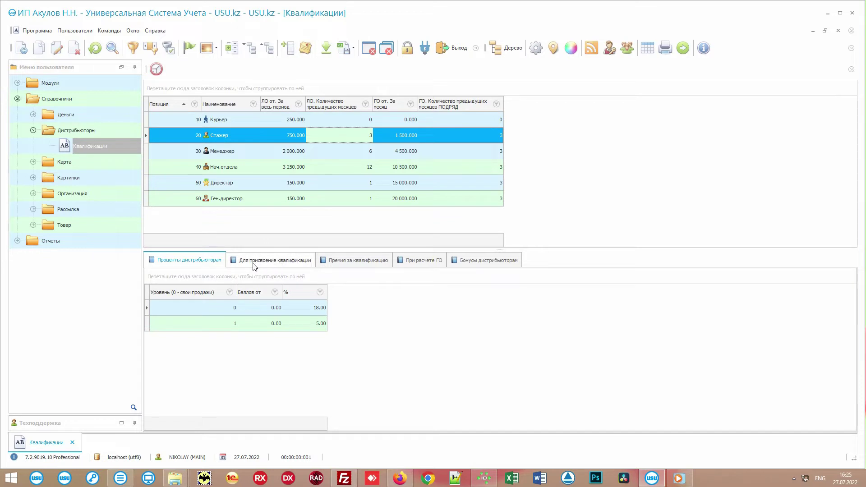
Examine the required participants, their quantity and level for assigning the Стажер and Менеджер qualifications.
left_click(294, 267)
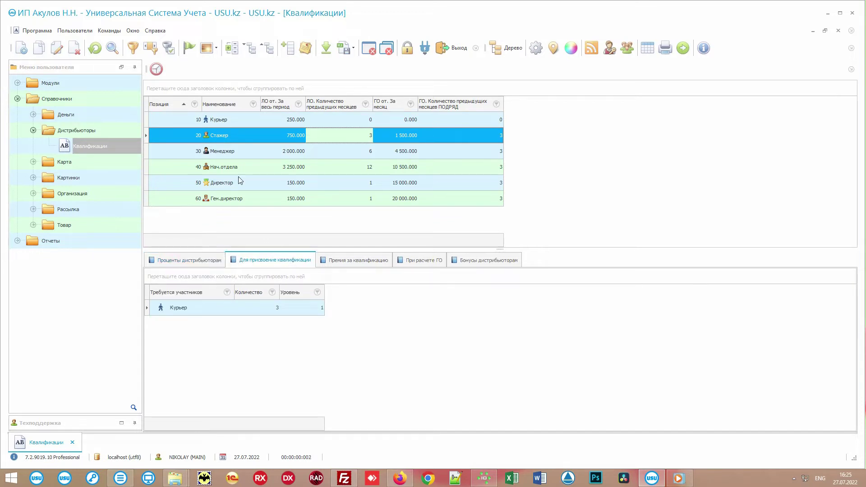
left_click(235, 137)
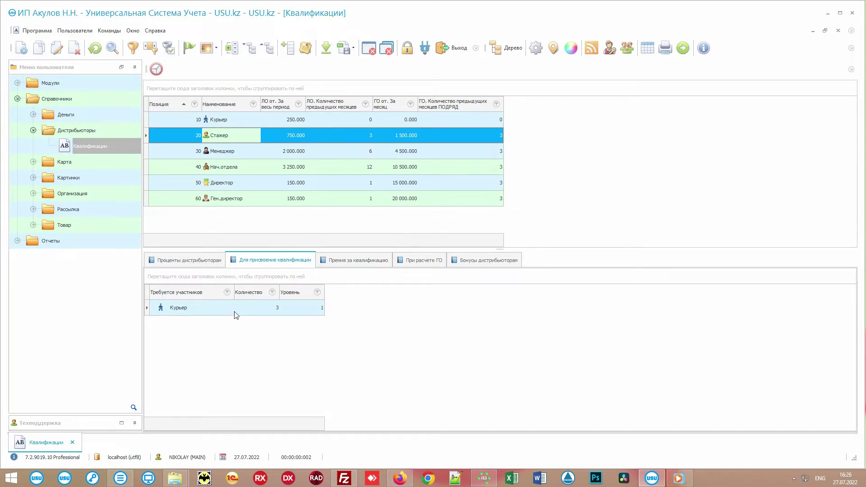
left_click(251, 310)
left_click(308, 311)
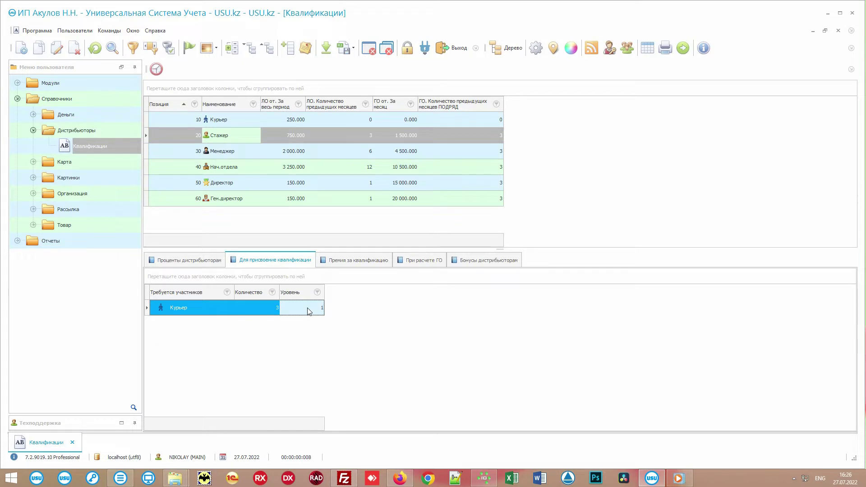
left_click(242, 150)
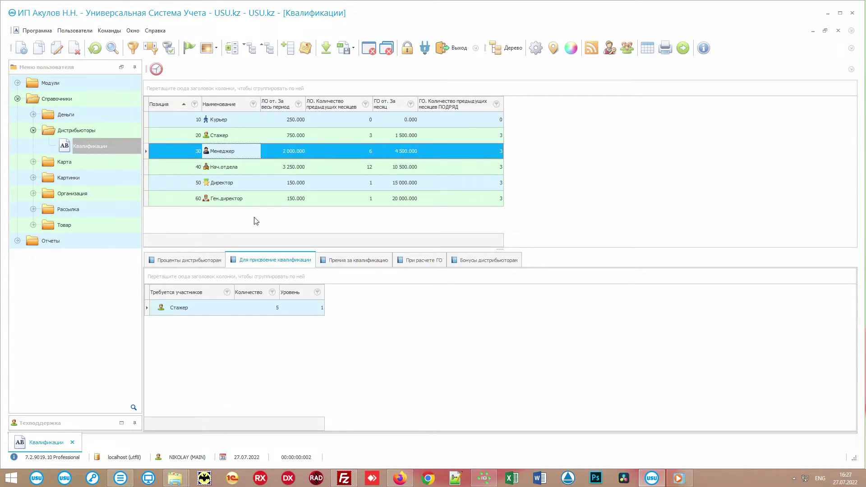
left_click(301, 310)
left_click(263, 310)
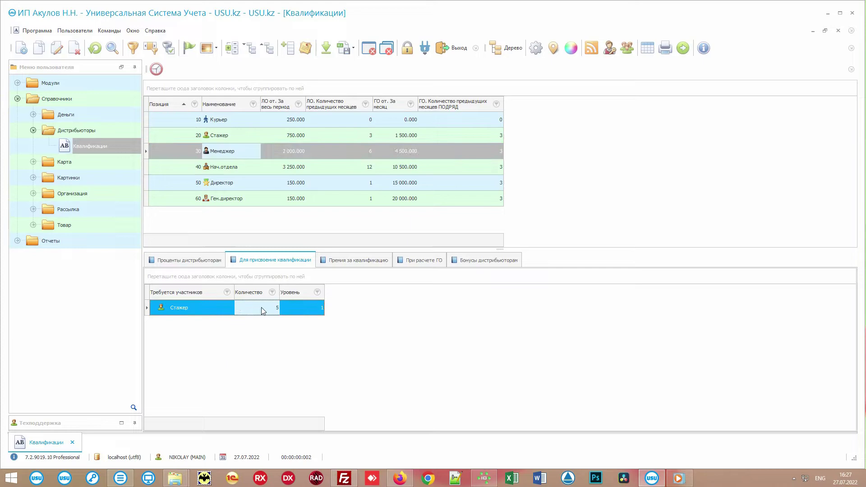
left_click(202, 309)
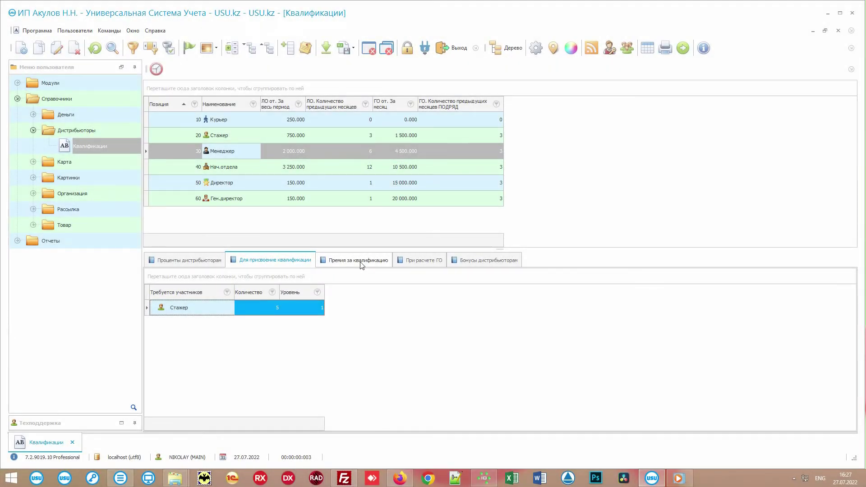
Examine the one-time qualification bonuses and currencies for Менеджер, Нач.отдела, Директор and Ген.директор.
left_click(361, 266)
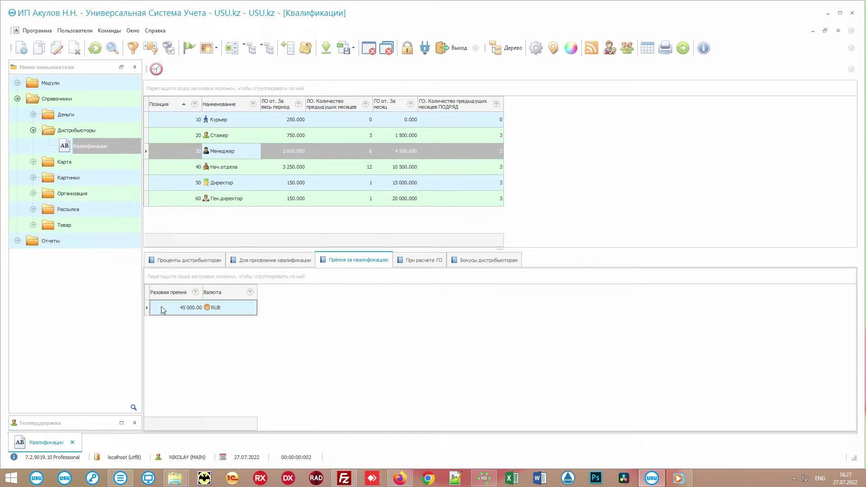
left_click(249, 166)
left_click(248, 185)
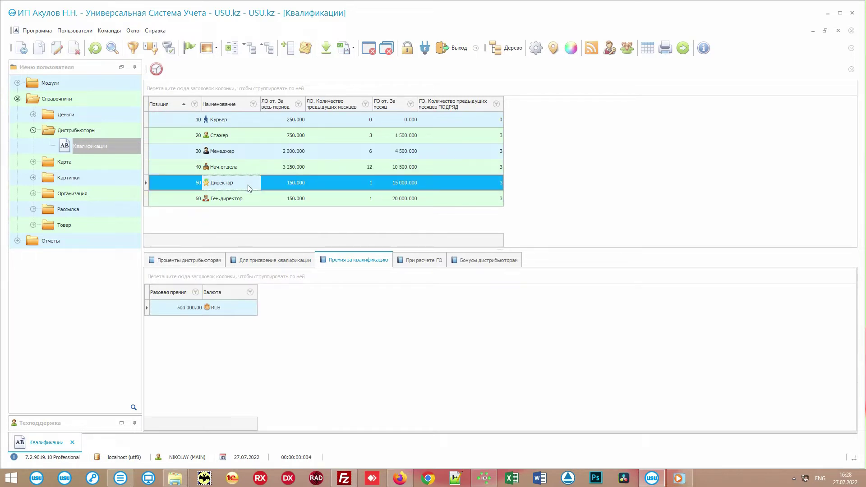
left_click(249, 199)
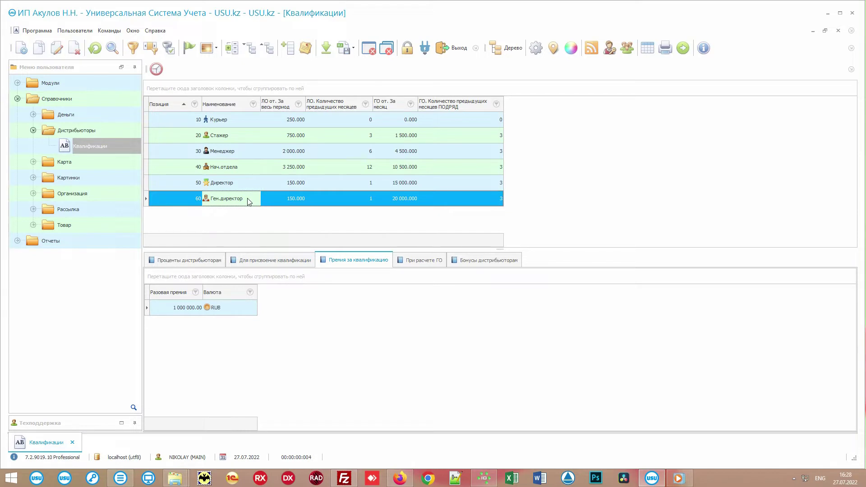
left_click(159, 306)
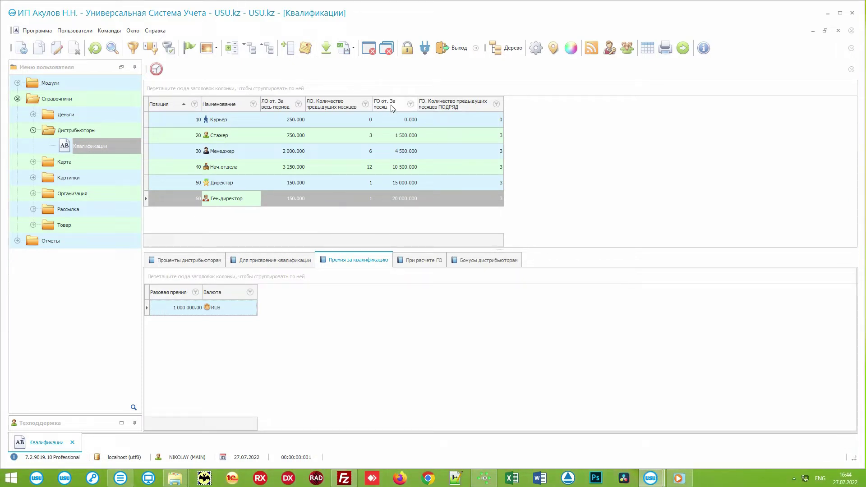
Review the monthly group volume (ГО) thresholds from Стажер to Ген.директор and the consecutive months required for Ген.директор.
left_click(390, 138)
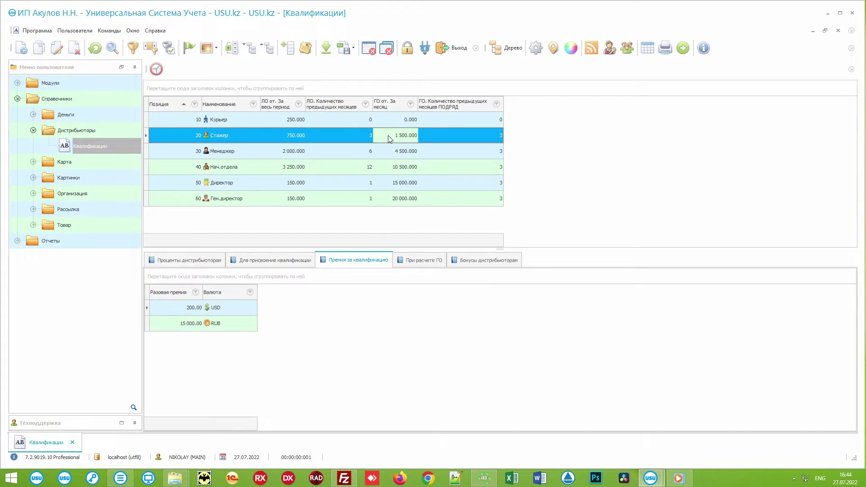
left_click(383, 154)
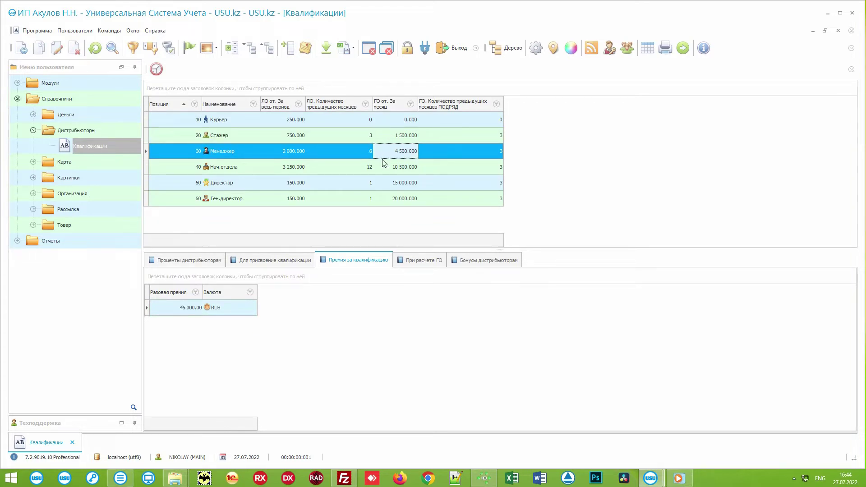
left_click(384, 169)
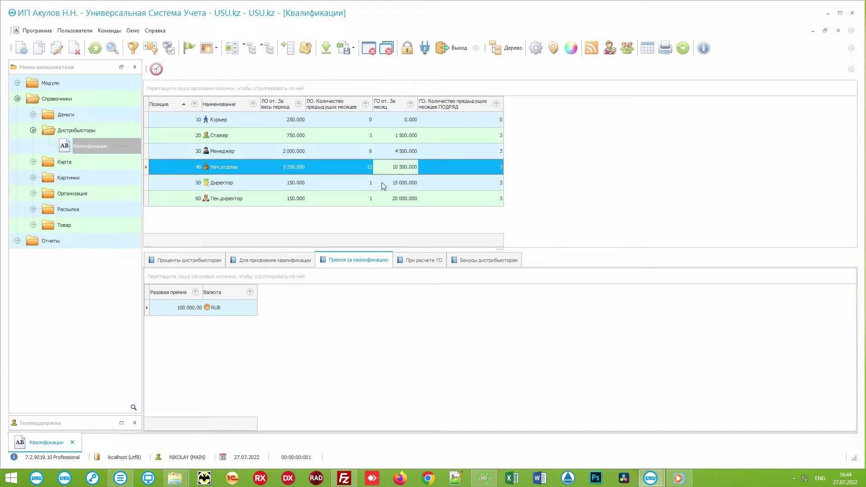
left_click(384, 186)
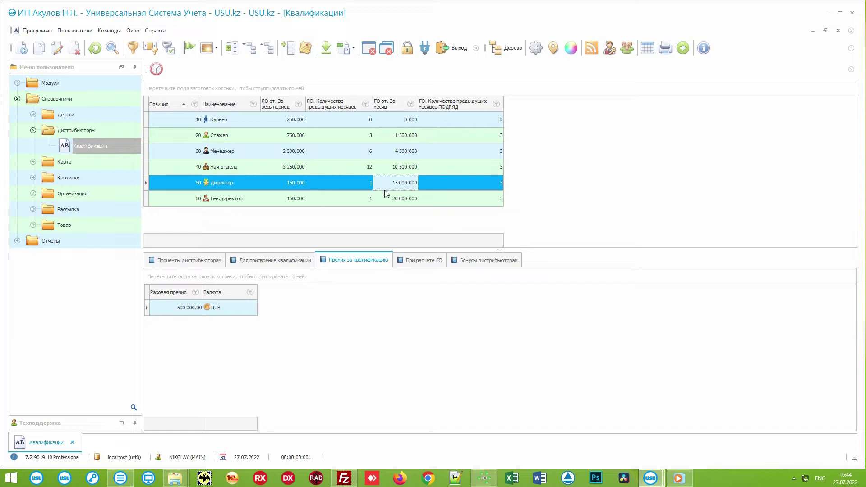
left_click(386, 199)
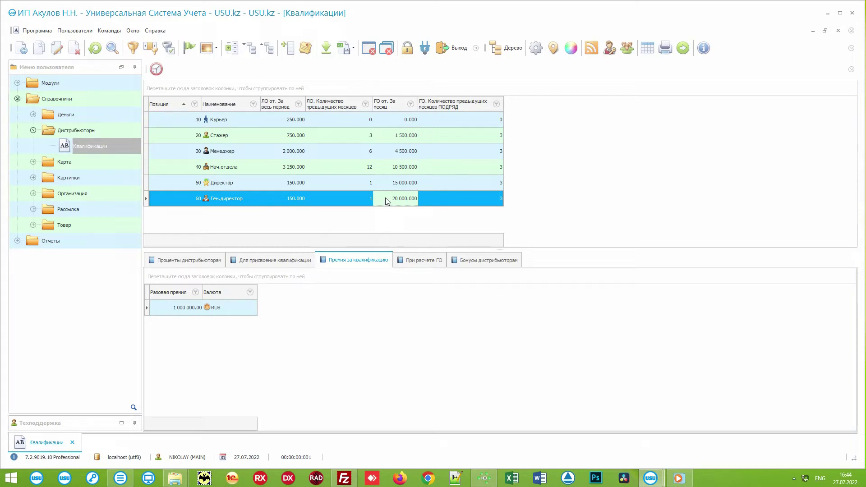
left_click(473, 201)
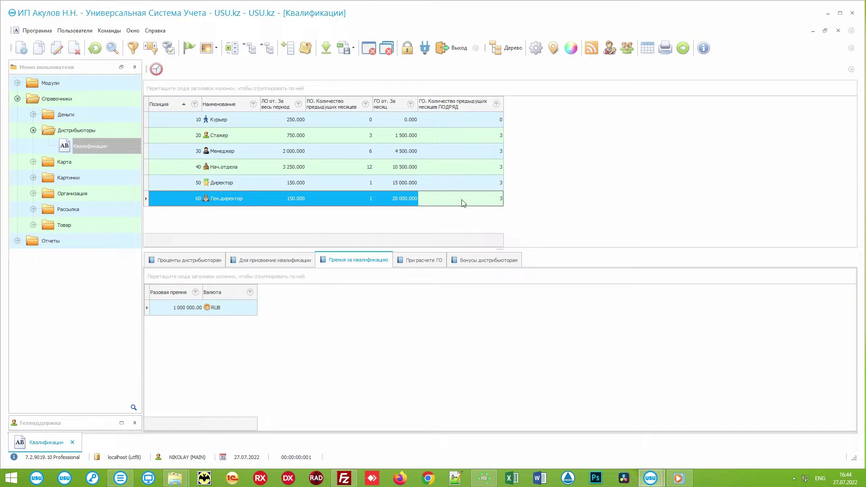
Examine which partner qualifications count in the group volume (ГО) calculation for Ген.директор and Директор.
left_click(424, 265)
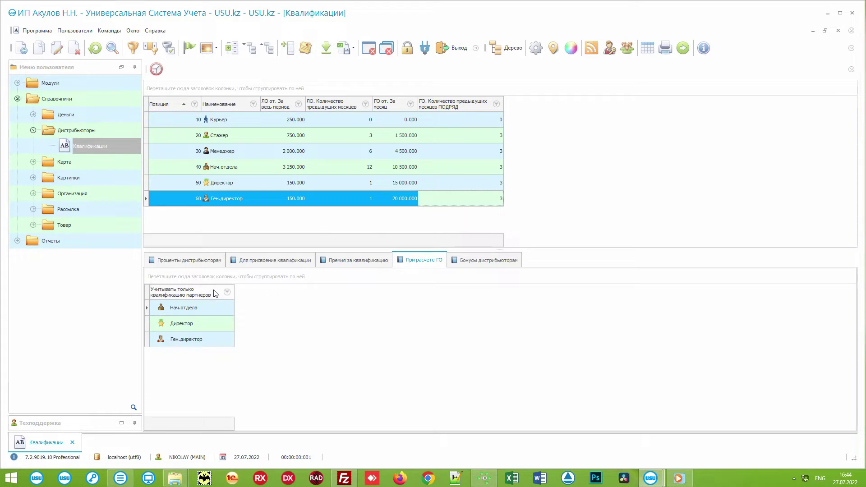
left_click(250, 183)
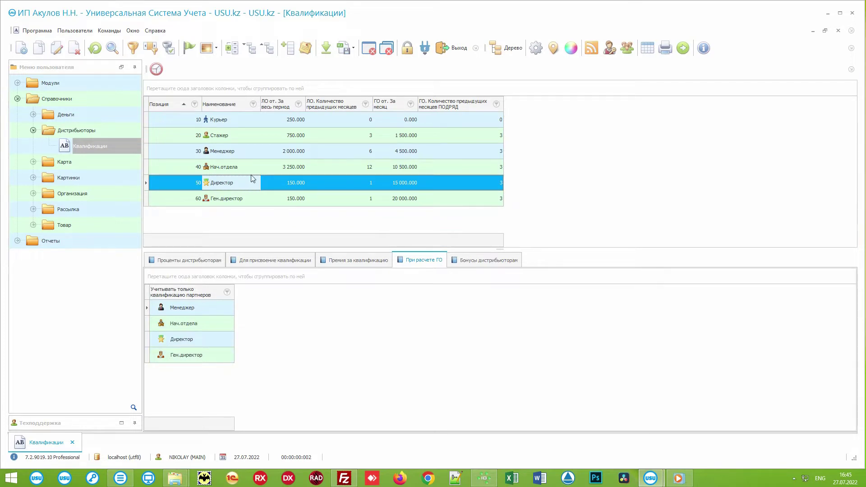